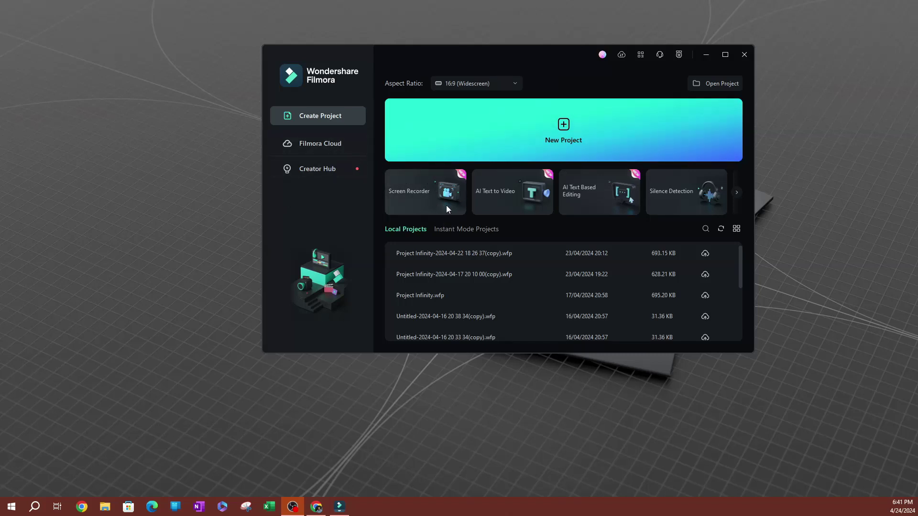
- Open the Screen Recorder and expand its detailed recording settings
{"action": "left_click", "coordinate": [406, 204]}
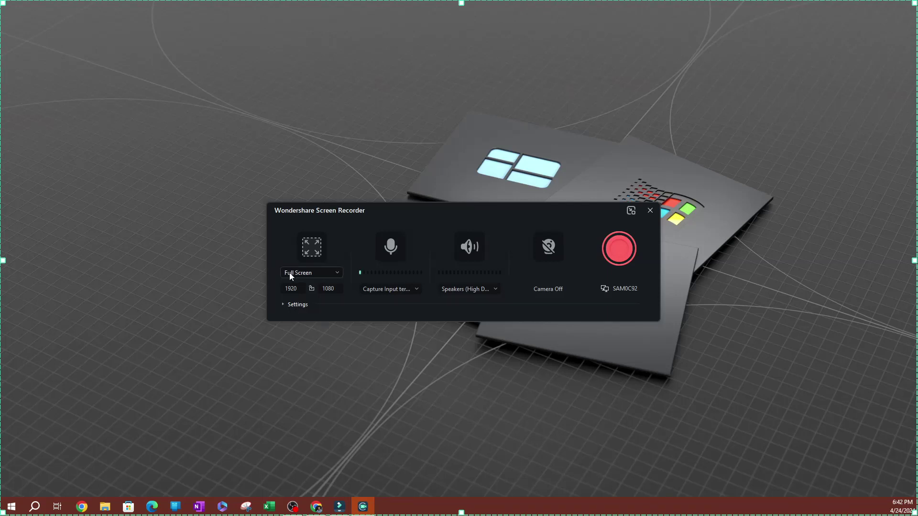
{"action": "left_click", "coordinate": [283, 303]}
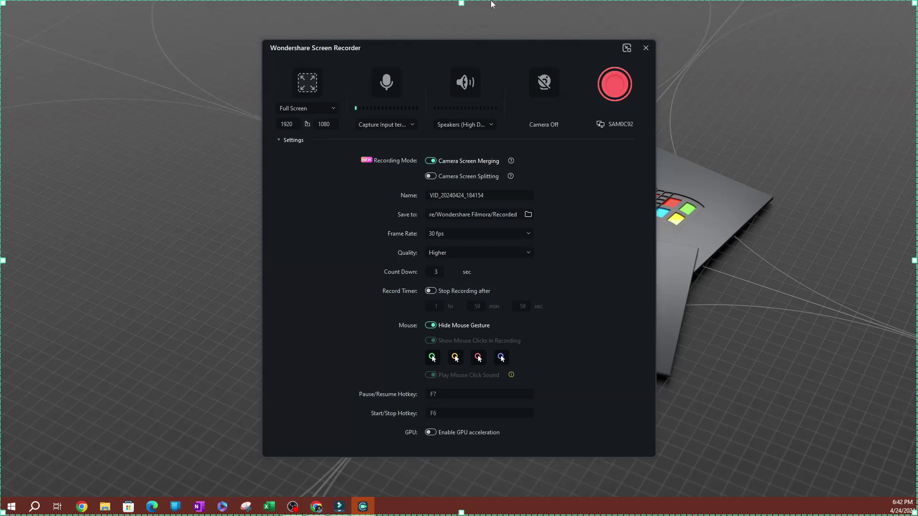
- Switch the capture area to Custom and enlarge the region from its upper-left corner
{"action": "left_click", "coordinate": [329, 109]}
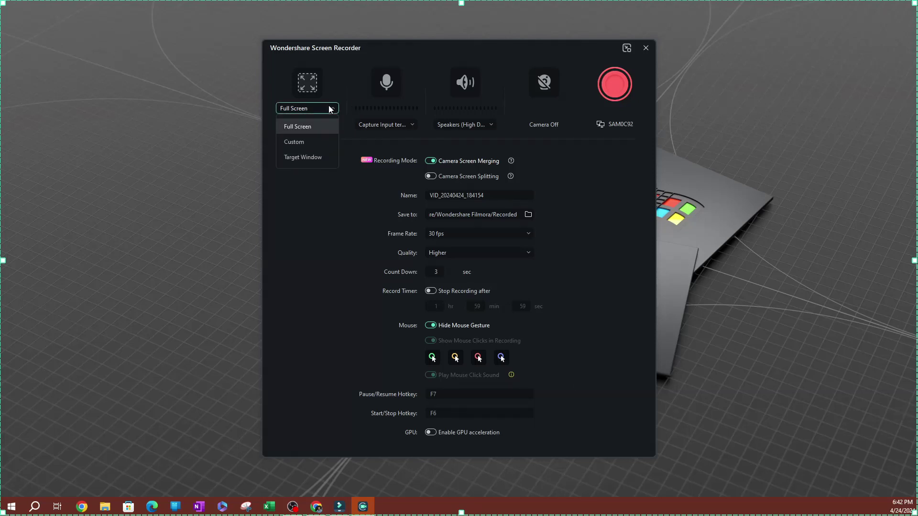
{"action": "left_click", "coordinate": [309, 143]}
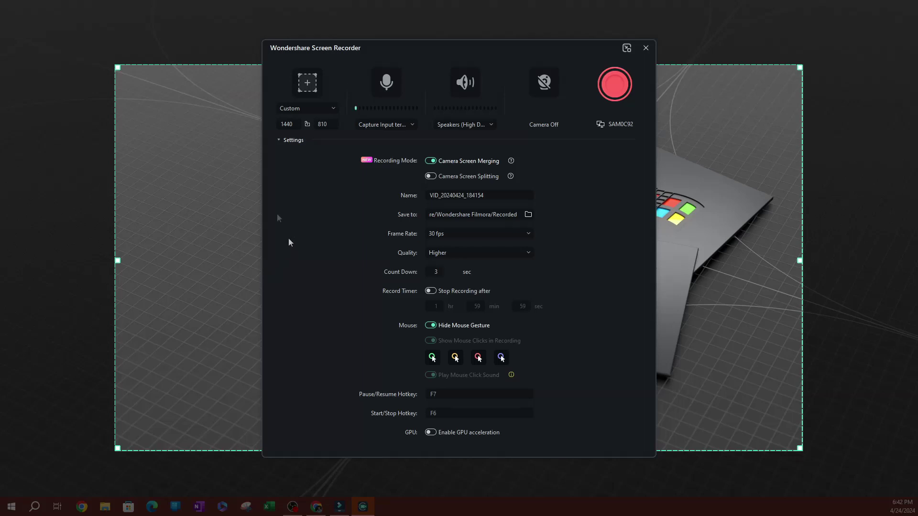
{"action": "left_click_drag", "start_coordinate": [118, 68], "coordinate": [64, 19]}
- Try Target Window capture on the Windows taskbar, and return the capture area to Full Screen
{"action": "left_click", "coordinate": [306, 104]}
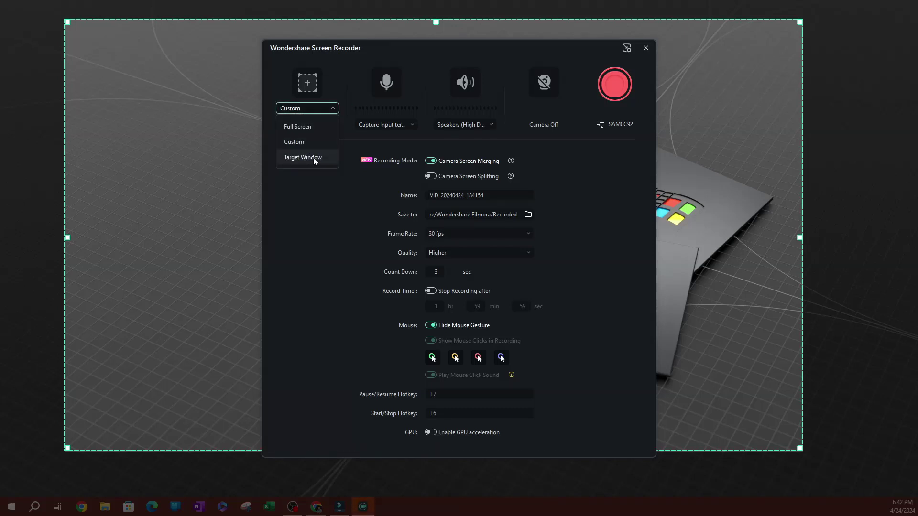
{"action": "left_click", "coordinate": [314, 158]}
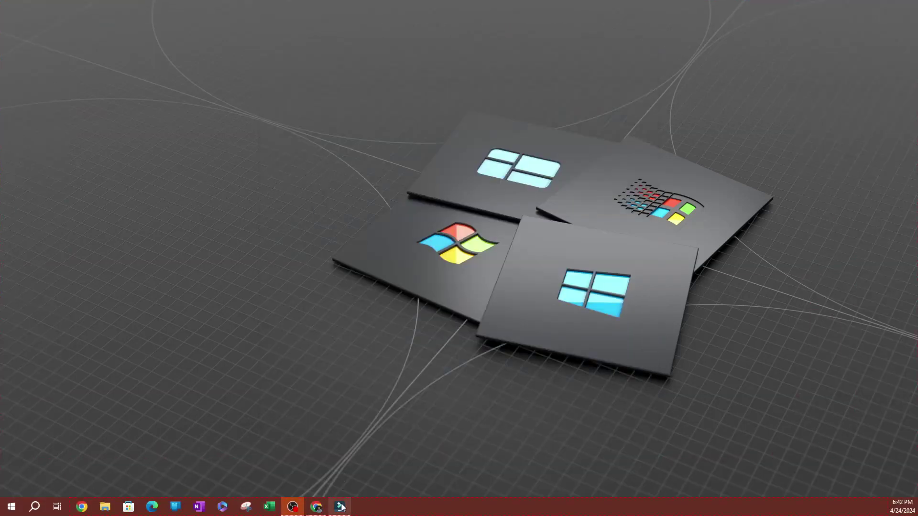
{"action": "mouse_move", "coordinate": [342, 506]}
{"action": "left_click", "coordinate": [374, 466]}
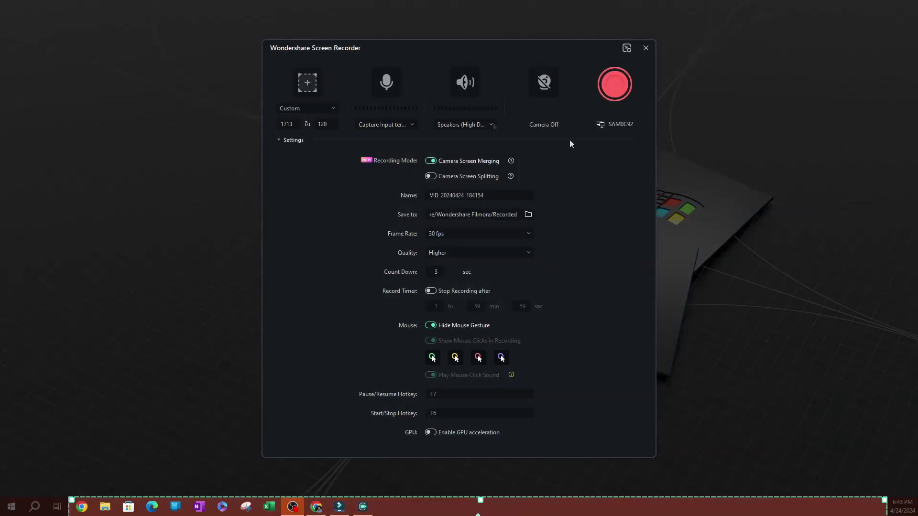
{"action": "left_click", "coordinate": [319, 111]}
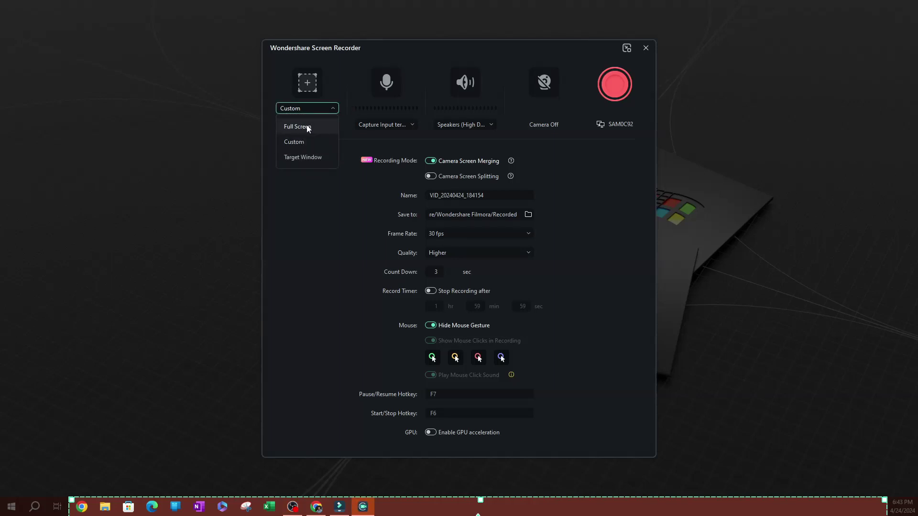
{"action": "left_click", "coordinate": [307, 127]}
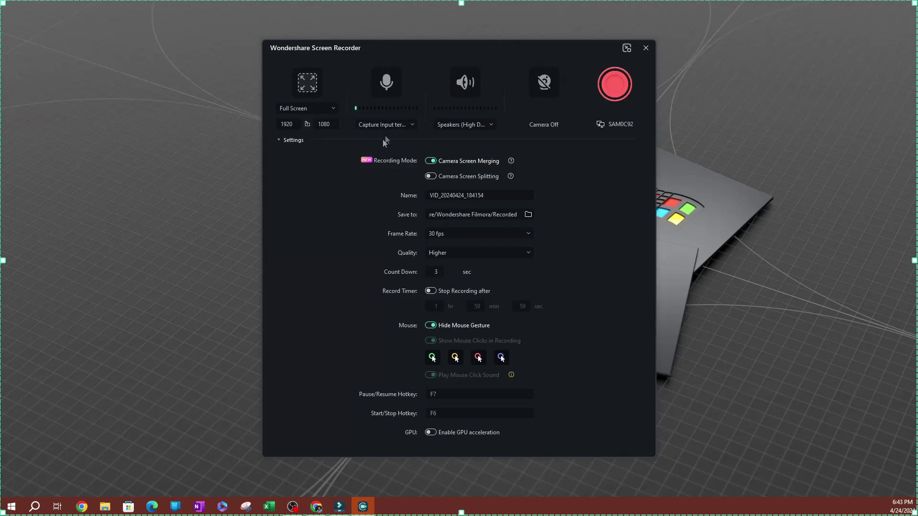
- Examine the available microphone input devices without changing the selected one
{"action": "left_click", "coordinate": [404, 125]}
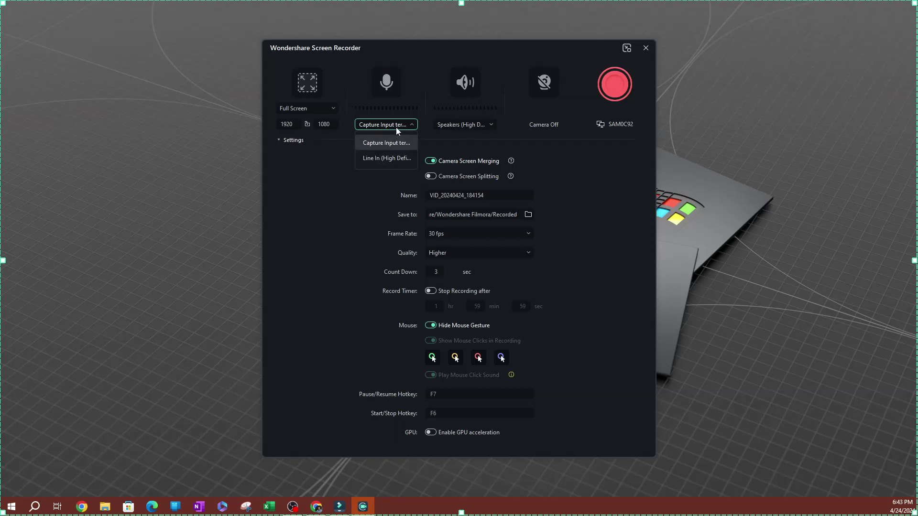
{"action": "left_click", "coordinate": [414, 130]}
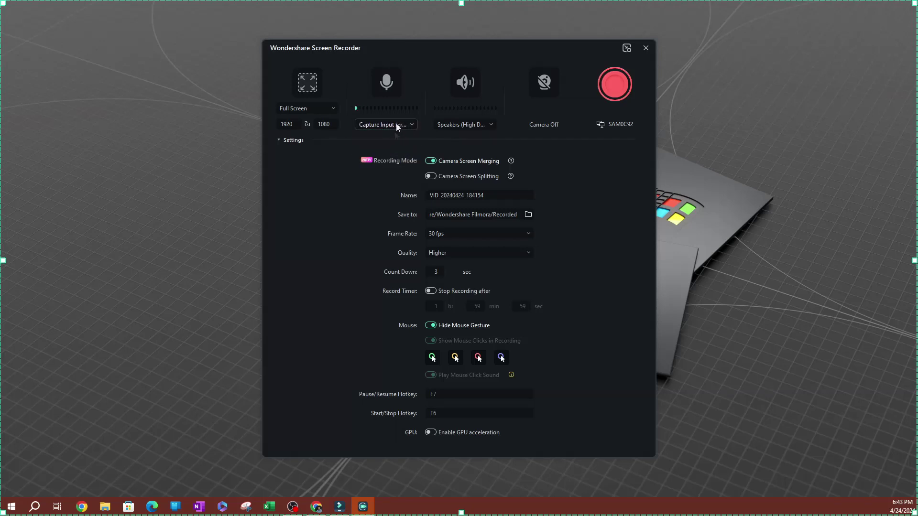
{"action": "left_click", "coordinate": [400, 124]}
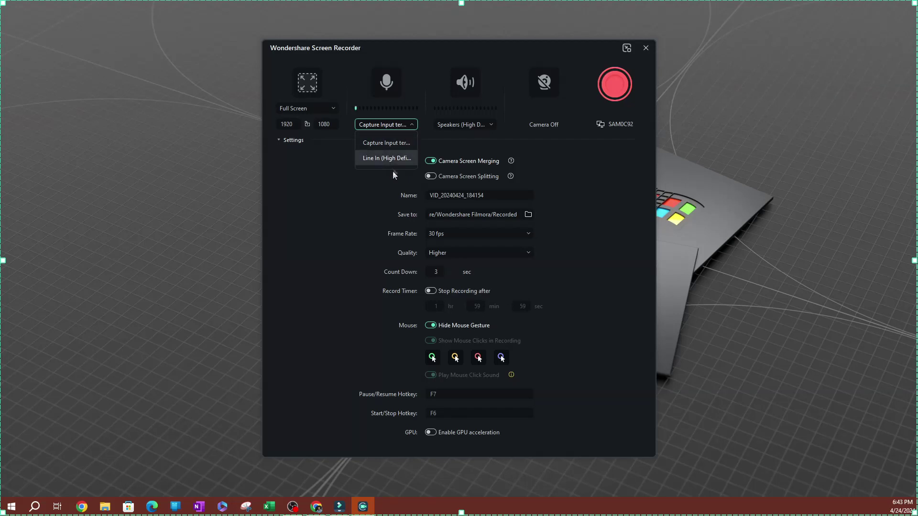
{"action": "left_click", "coordinate": [409, 129]}
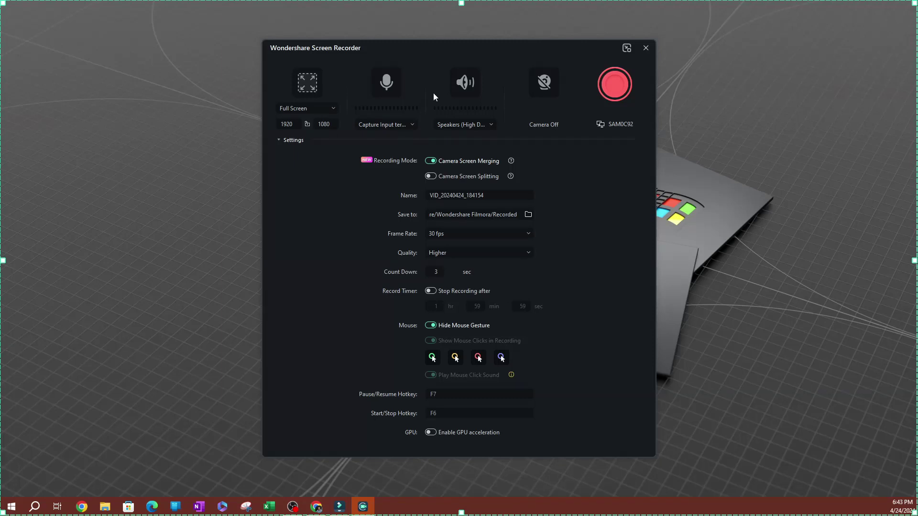
- Turn the microphone off for the recording, and toggle system audio off and back on
{"action": "left_click", "coordinate": [389, 86]}
{"action": "left_click", "coordinate": [386, 84]}
{"action": "left_click", "coordinate": [386, 86]}
{"action": "left_click", "coordinate": [464, 84]}
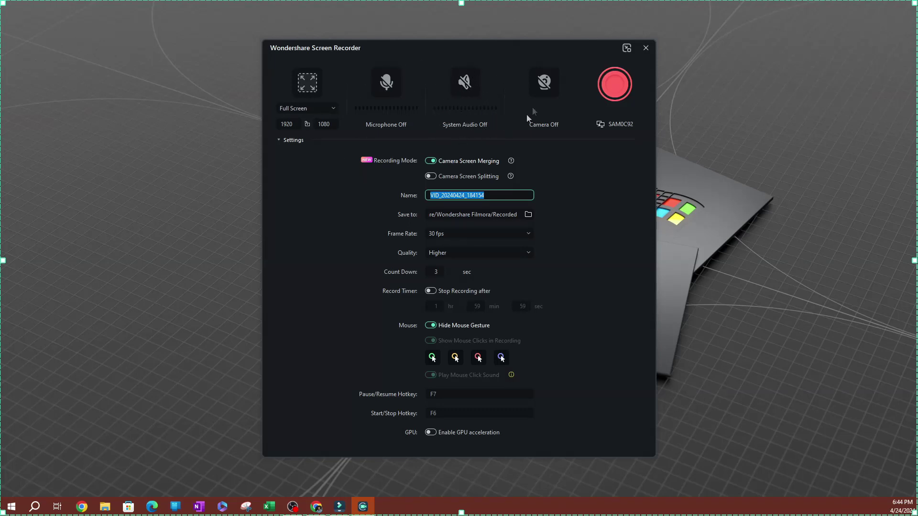
{"action": "left_click", "coordinate": [464, 83]}
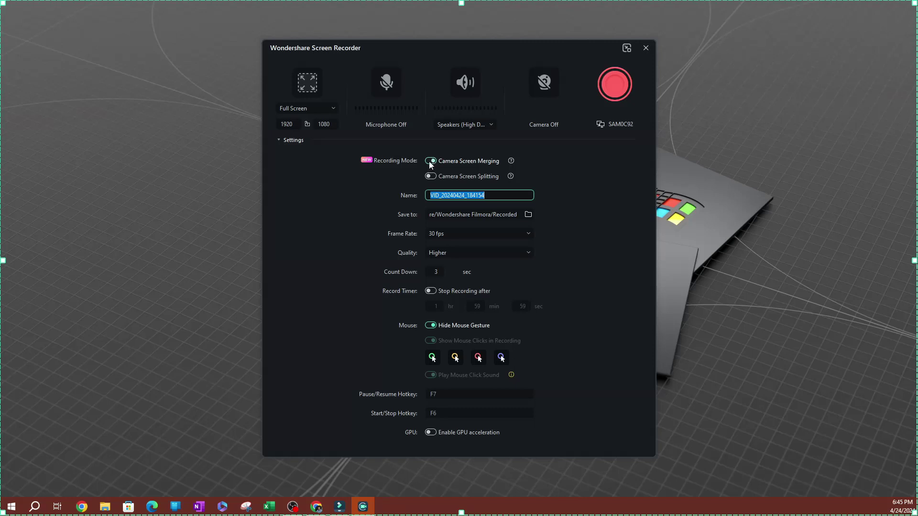
- Compare the two camera recording modes and set the recording mode to Camera Screen Splitting
{"action": "left_click", "coordinate": [432, 176]}
{"action": "left_click", "coordinate": [446, 163]}
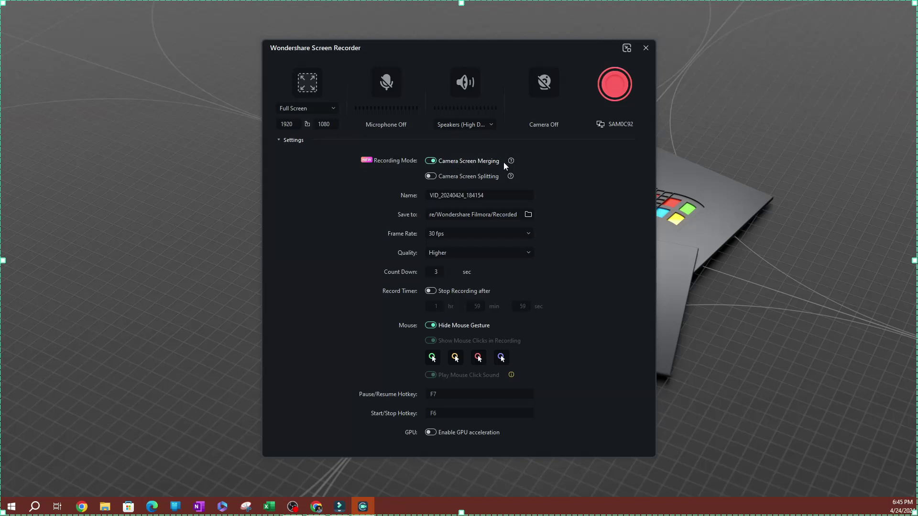
{"action": "mouse_move", "coordinate": [510, 162]}
{"action": "left_click", "coordinate": [430, 176]}
{"action": "left_click", "coordinate": [431, 162]}
{"action": "left_click", "coordinate": [432, 177]}
- Try the record timer by enabling Stop Recording after and disabling it again
{"action": "left_click", "coordinate": [429, 291]}
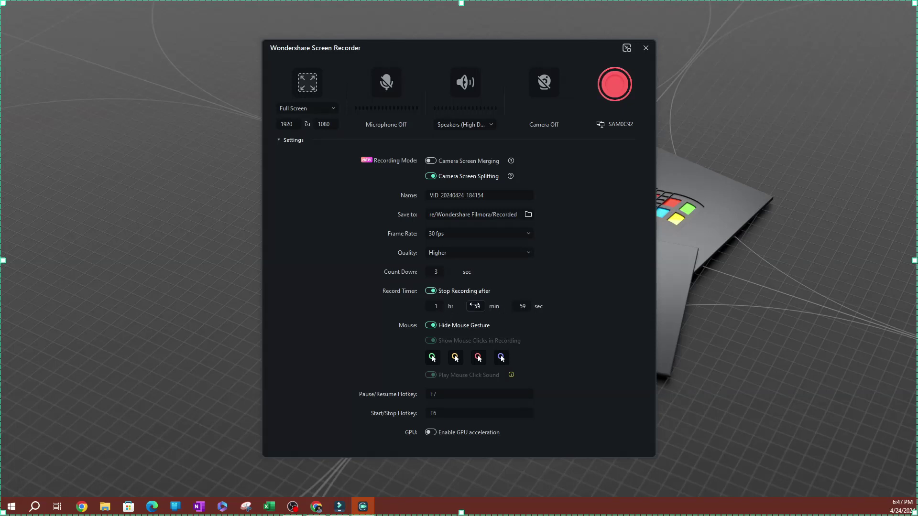
{"action": "left_click", "coordinate": [430, 291]}
- Disable Hide Mouse Gesture and choose the yellow highlight for mouse clicks shown in the recording
{"action": "left_click", "coordinate": [431, 325]}
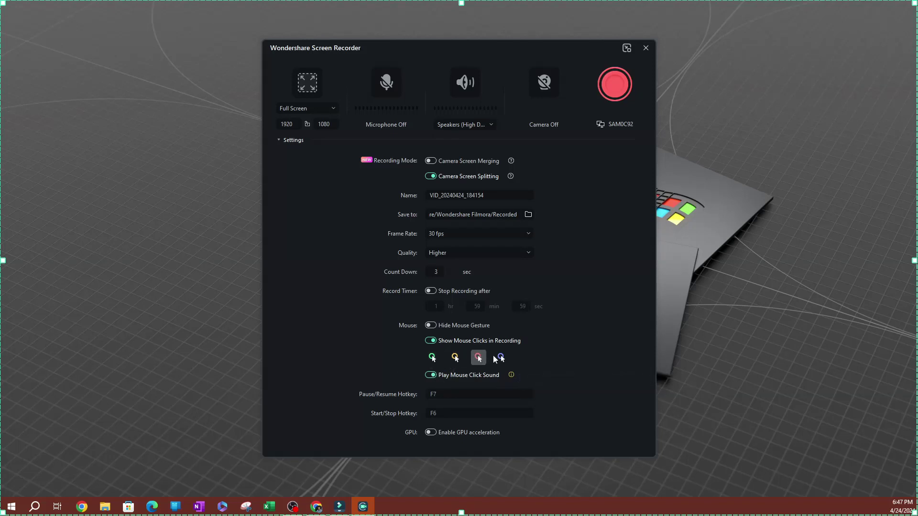
{"action": "left_click", "coordinate": [456, 359]}
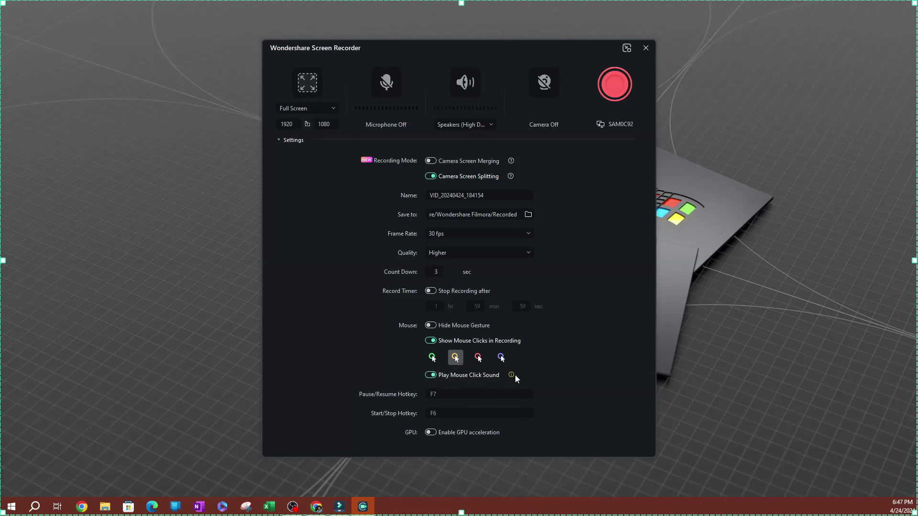
- Test how Play Mouse Click Sound depends on system audio by switching system audio off and on twice
{"action": "mouse_move", "coordinate": [512, 376]}
{"action": "left_click", "coordinate": [478, 87]}
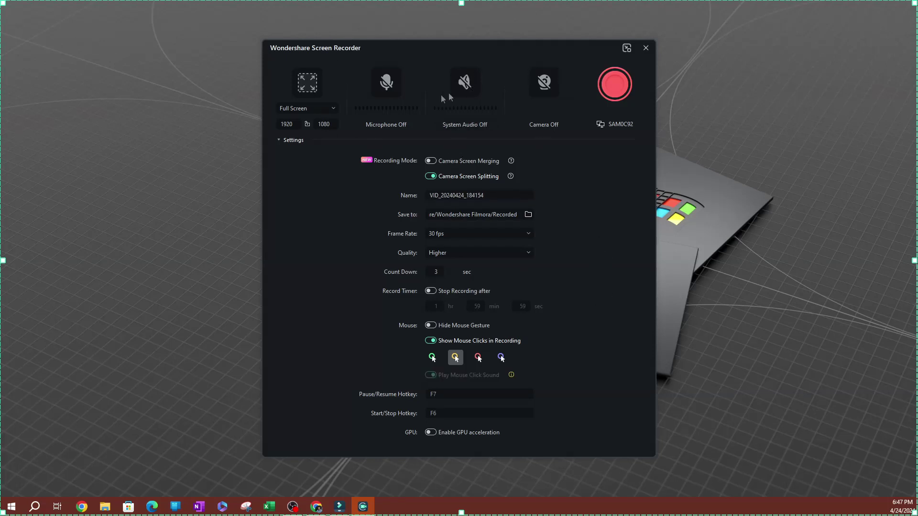
{"action": "left_click", "coordinate": [468, 92]}
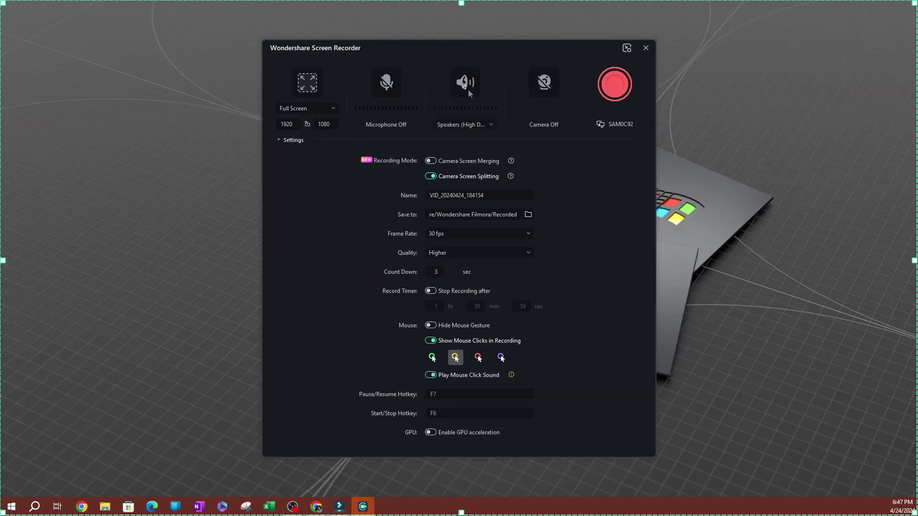
{"action": "left_click", "coordinate": [468, 82]}
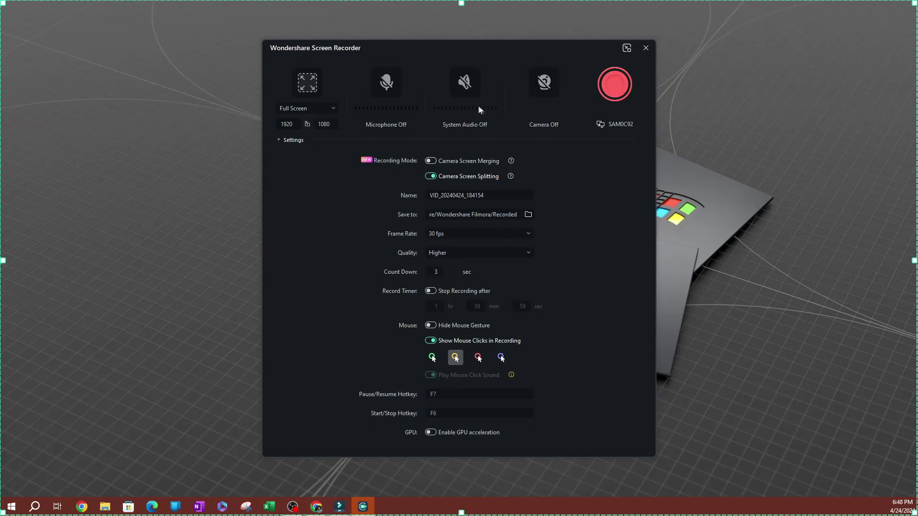
{"action": "left_click", "coordinate": [463, 85]}
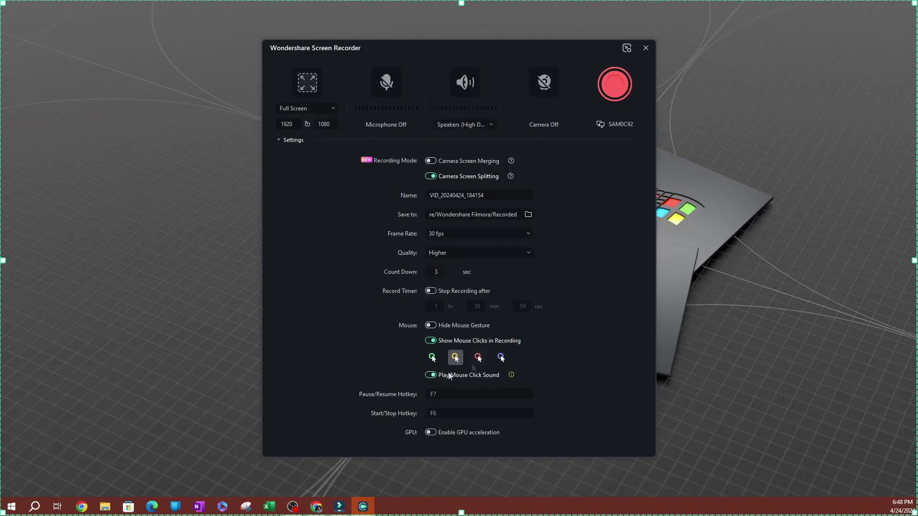